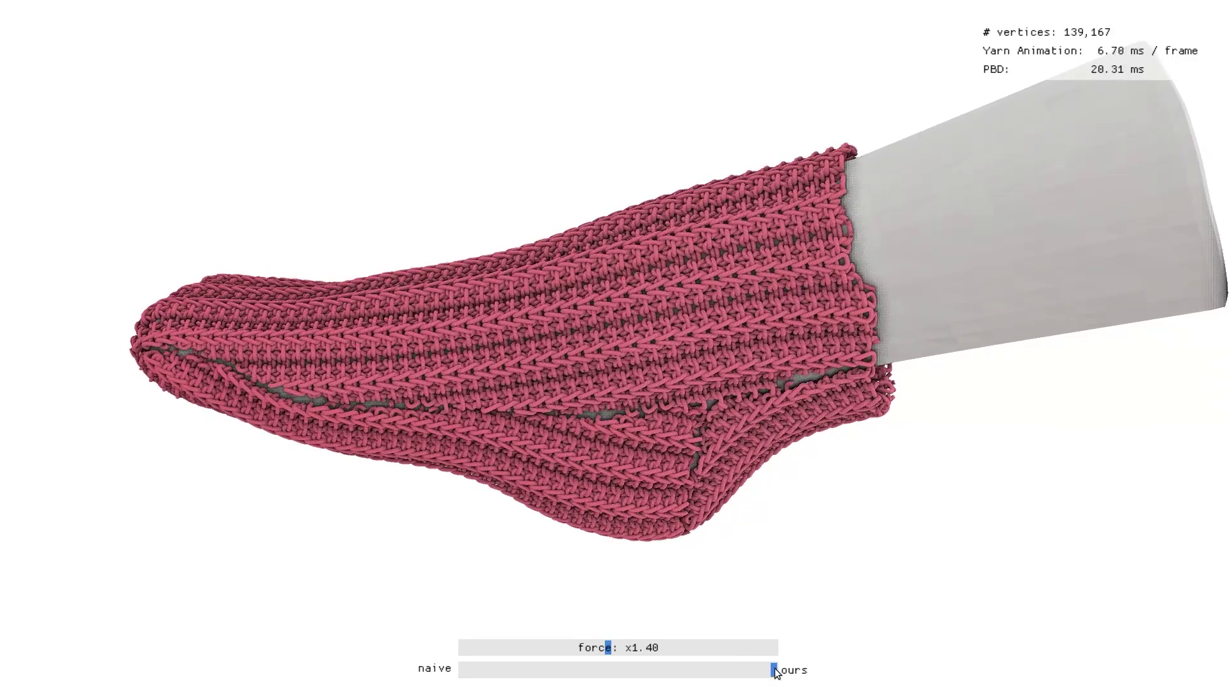
Slide the naive/ours slider to naive to render the sock at force x1.40 with naive embedding.
{"action": "mouse_move", "coordinate": [774, 669]}
{"action": "left_mouse_down"}
{"action": "mouse_move", "coordinate": [445, 673]}
{"action": "mouse_move", "coordinate": [886, 671]}
{"action": "mouse_move", "coordinate": [377, 669]}
{"action": "mouse_move", "coordinate": [1020, 667]}
{"action": "left_mouse_up"}
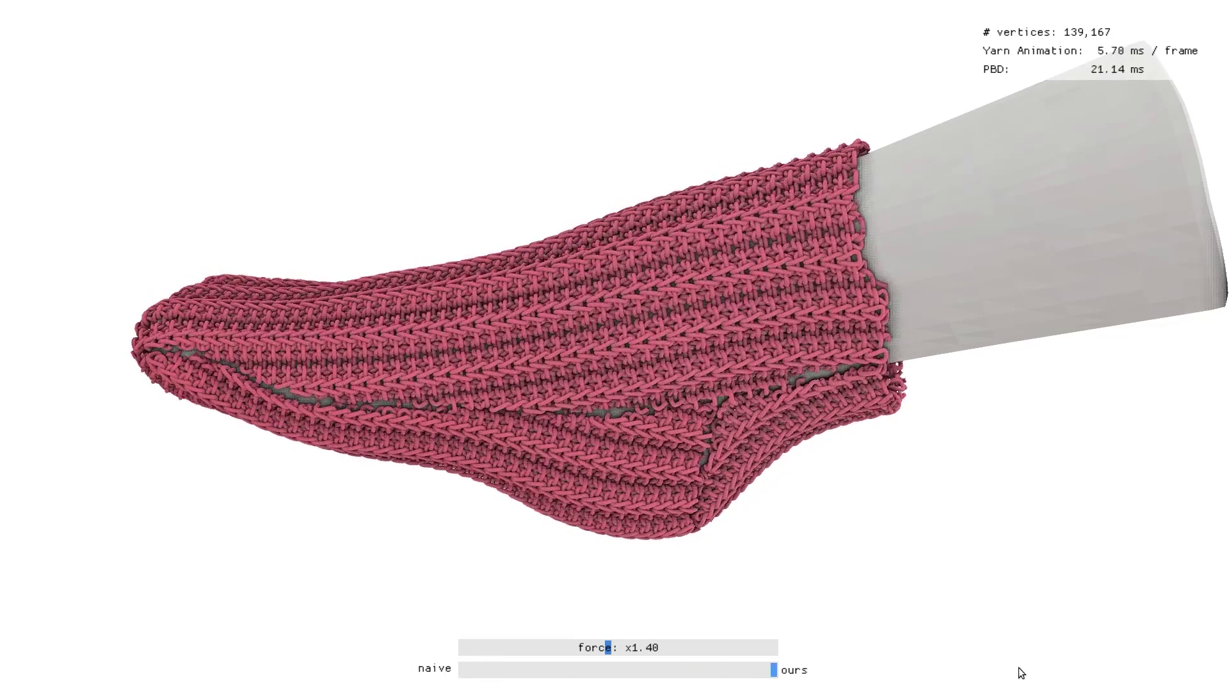
{"action": "left_click_drag", "start_coordinate": [937, 672], "coordinate": [427, 675]}
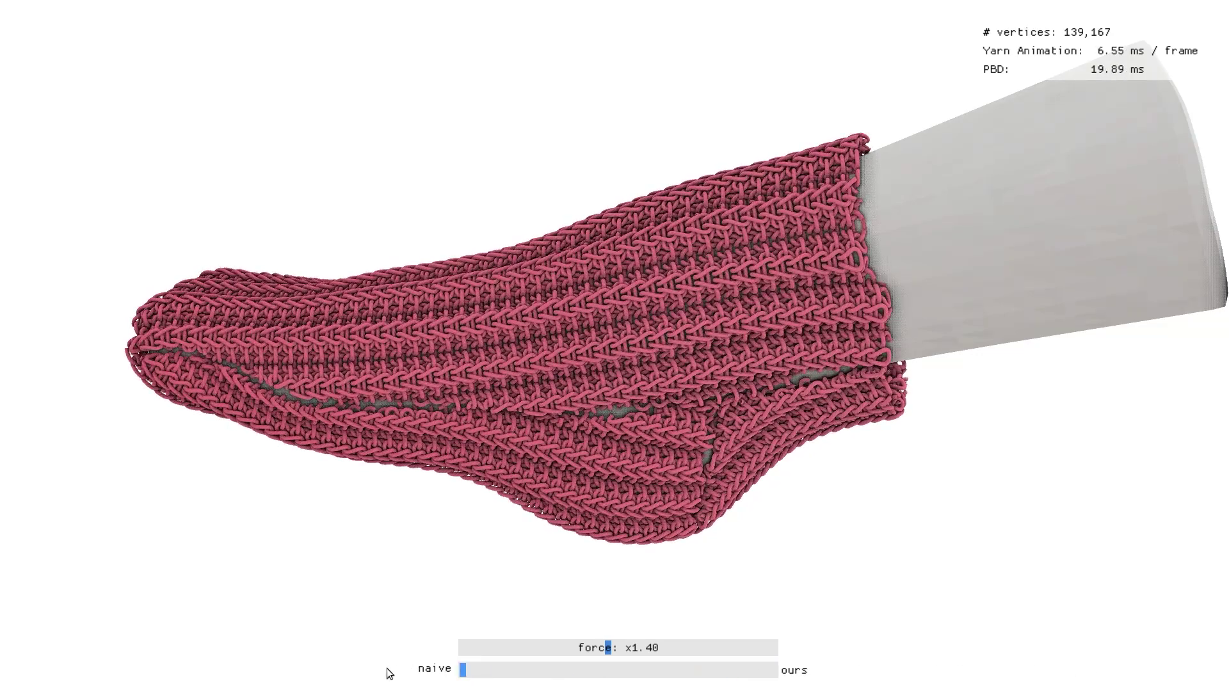